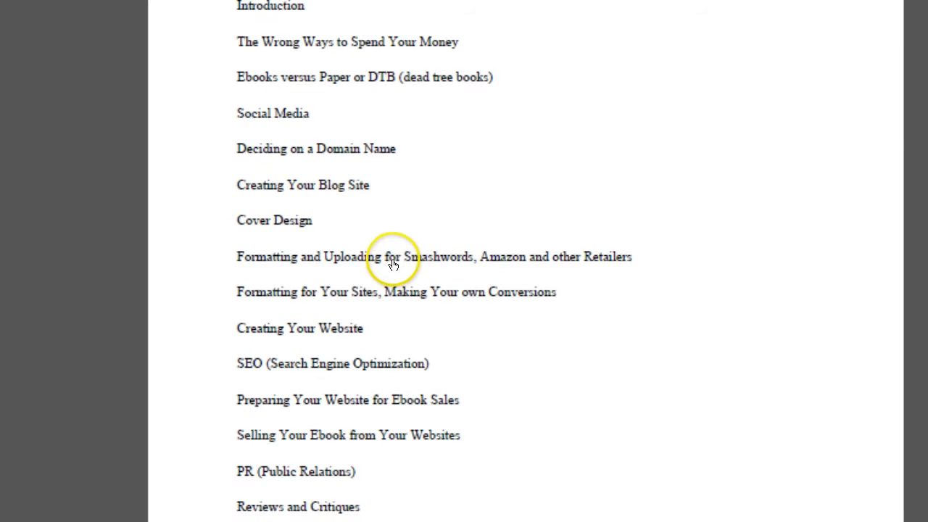
- Open the chapter on formatting and uploading for Smashwords, Amazon and other retailers and read its checklist of things to fix before uploading
left_click(393, 261)
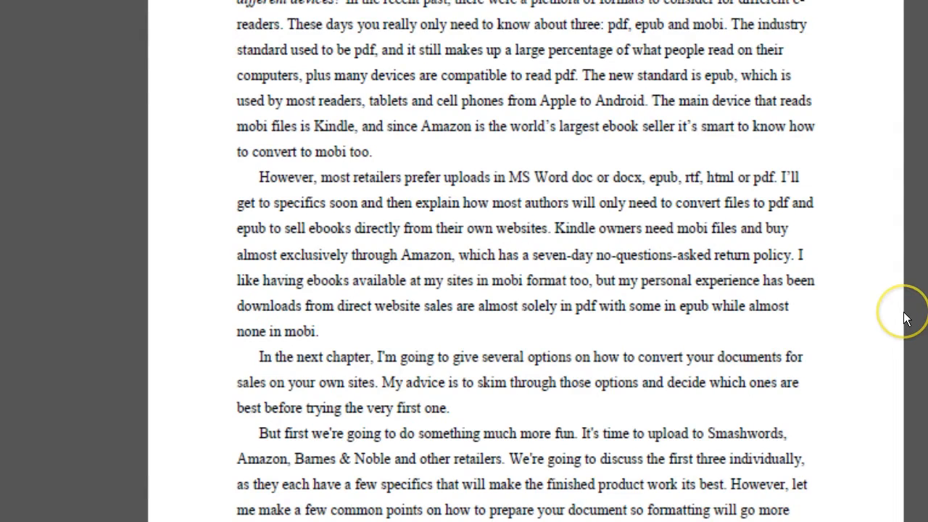
scroll(905, 319, "down", 5)
scroll(905, 319, "down", 15)
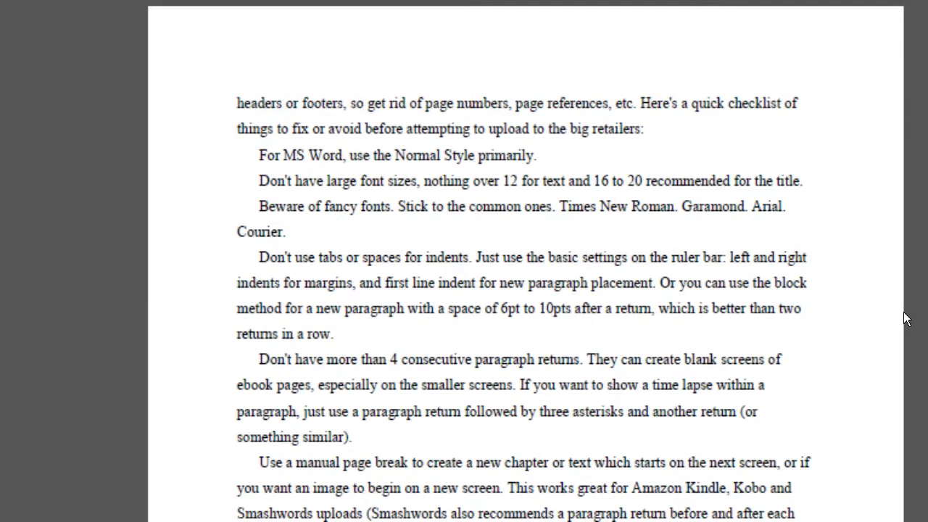
scroll(905, 319, "down", 2)
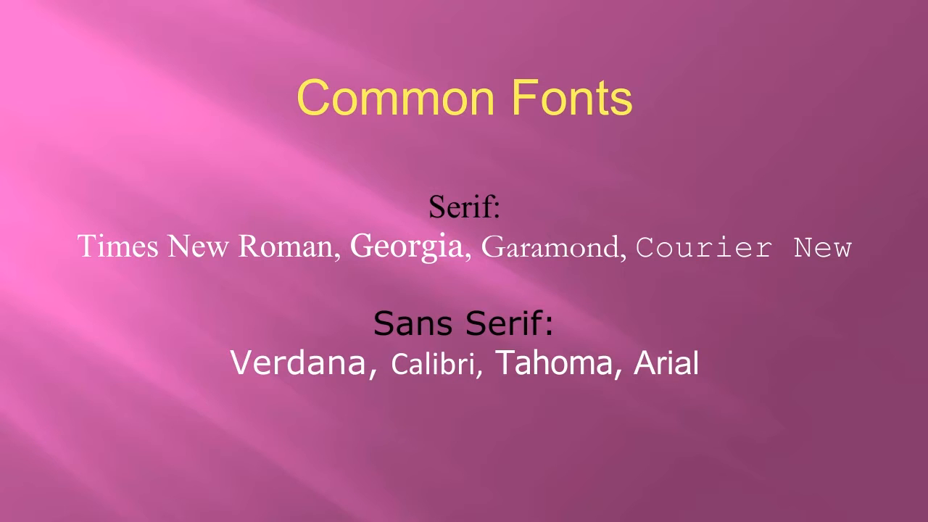
key("Right")
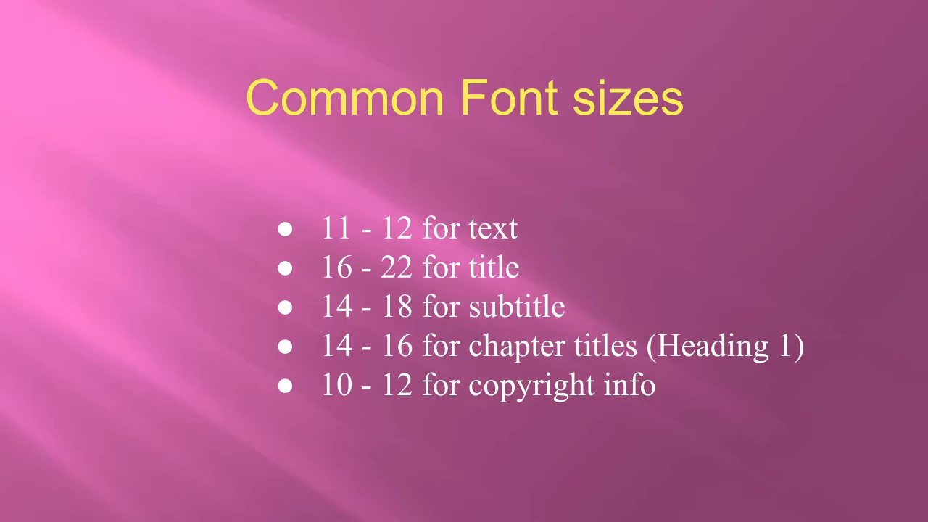
key("Right")
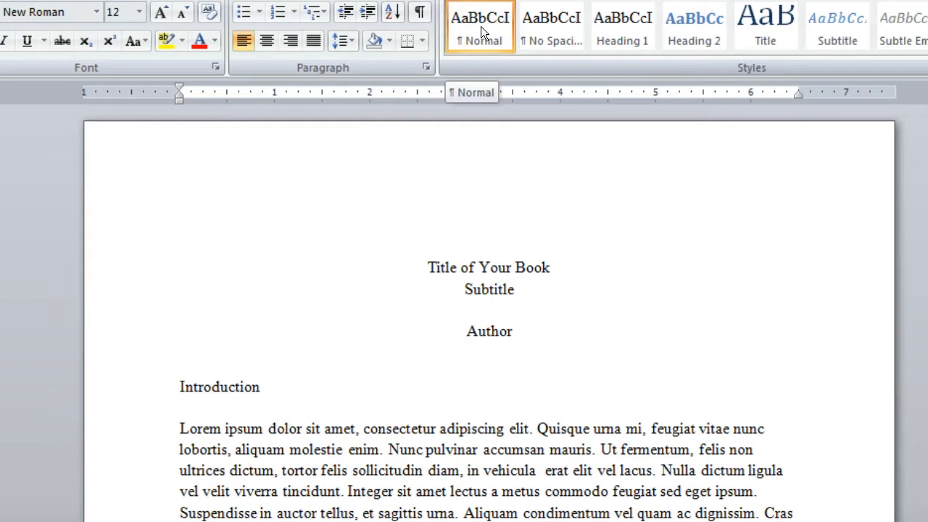
- Open the Normal style's modification settings, examine its font, size, alignment and spacing, and close them without changing anything
right_click(480, 26)
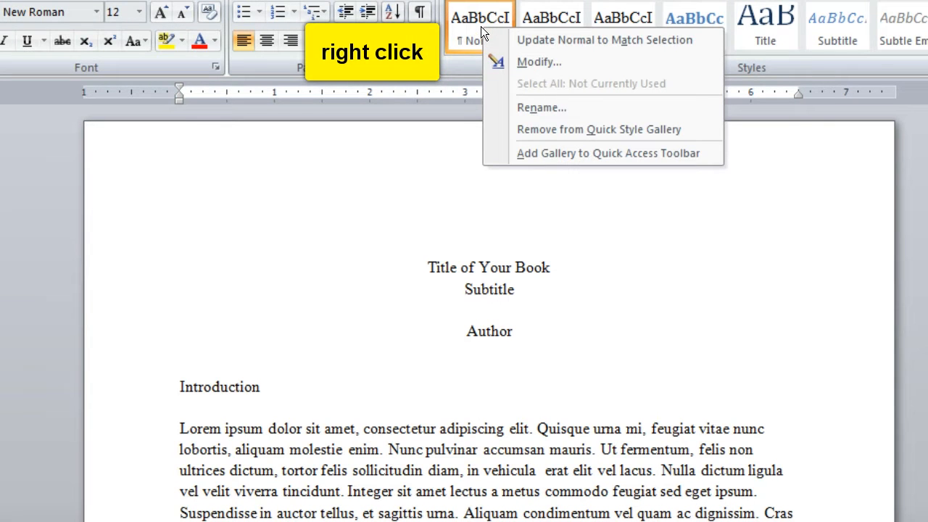
left_click(519, 59)
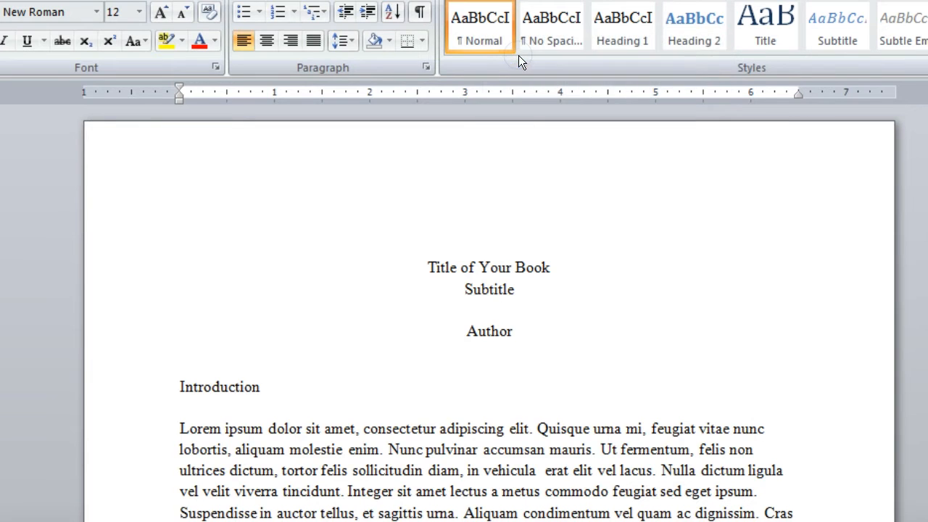
left_click(506, 102)
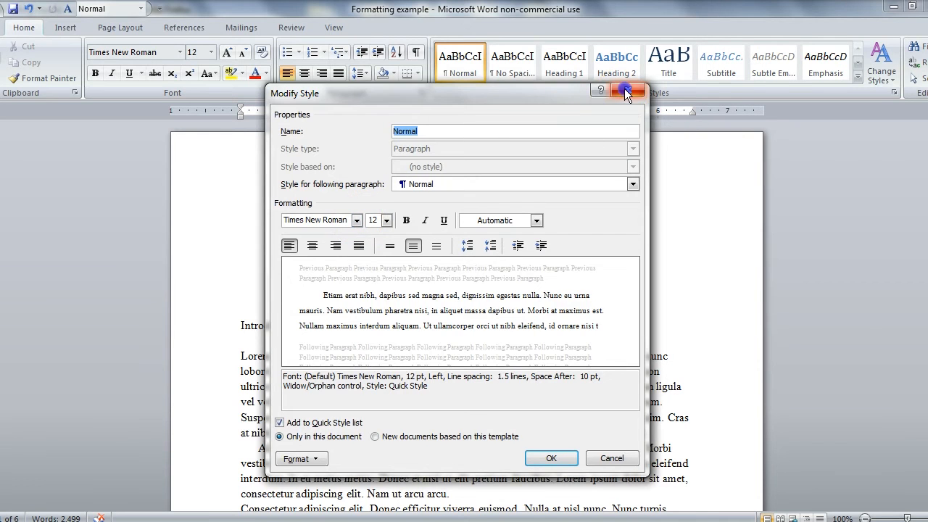
left_click(625, 90)
left_click(236, 356)
left_click_drag(237, 355, 644, 432)
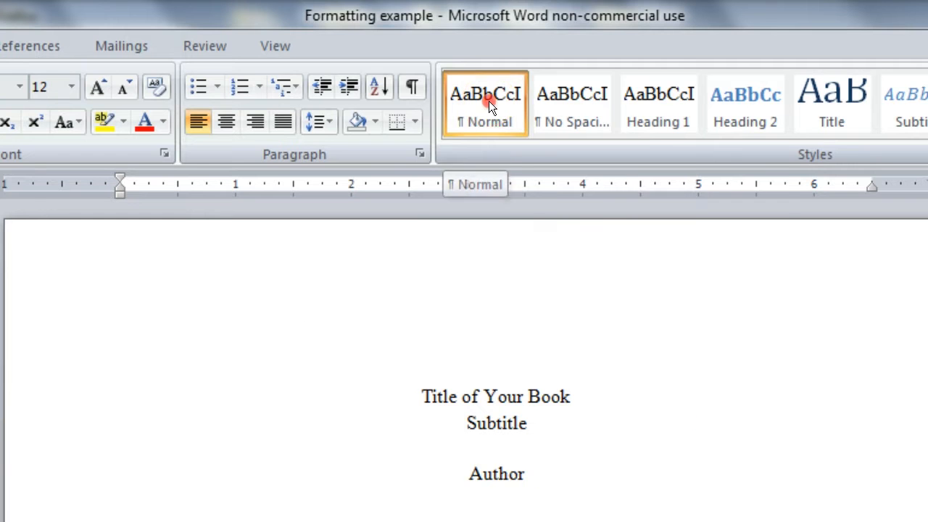
right_click(462, 61)
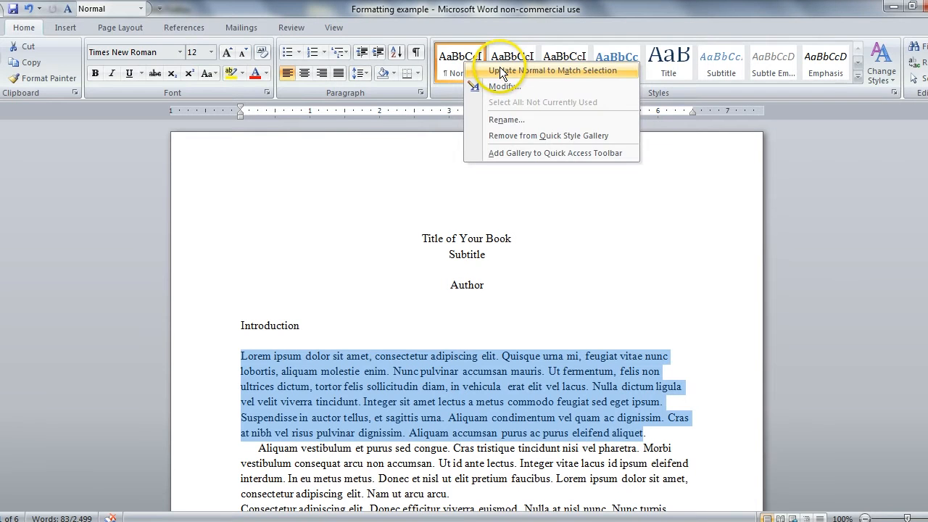
left_click(551, 110)
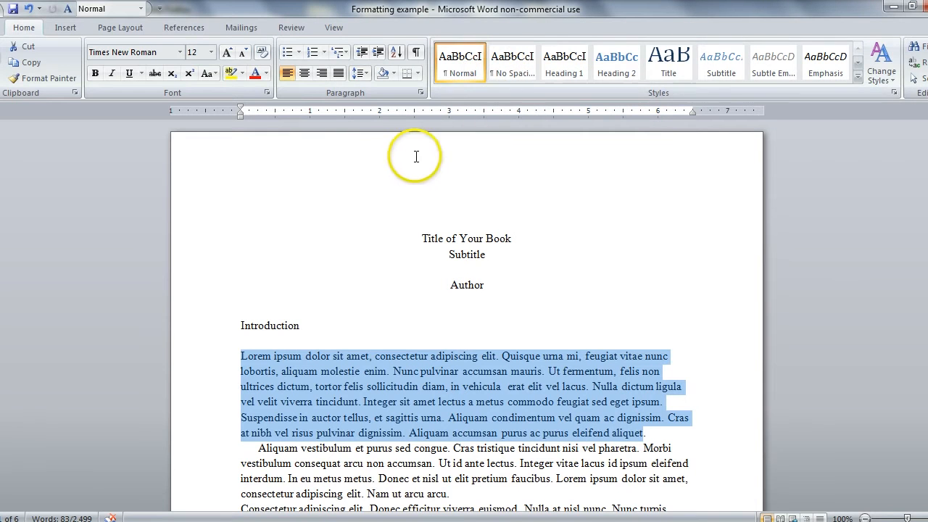
- Apply the Normal style to the whole document and clear the selection
left_click(248, 185)
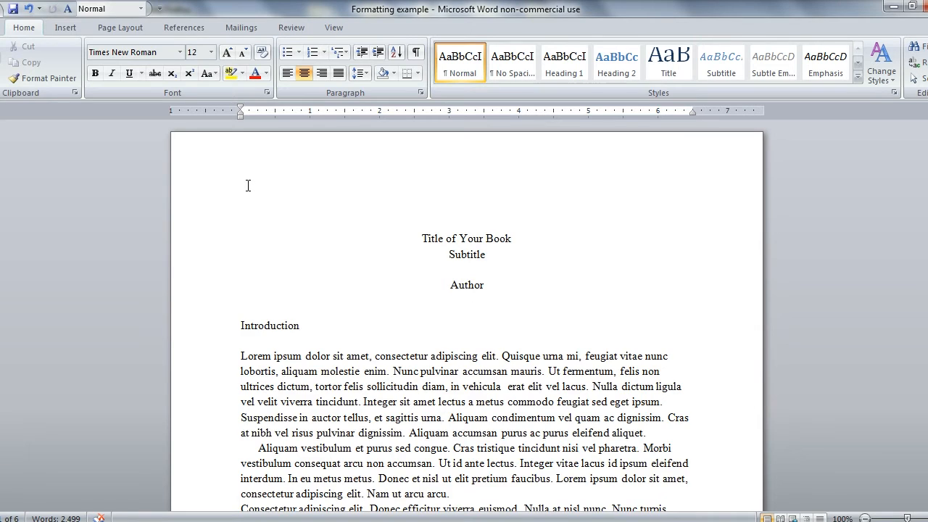
key("ctrl+a")
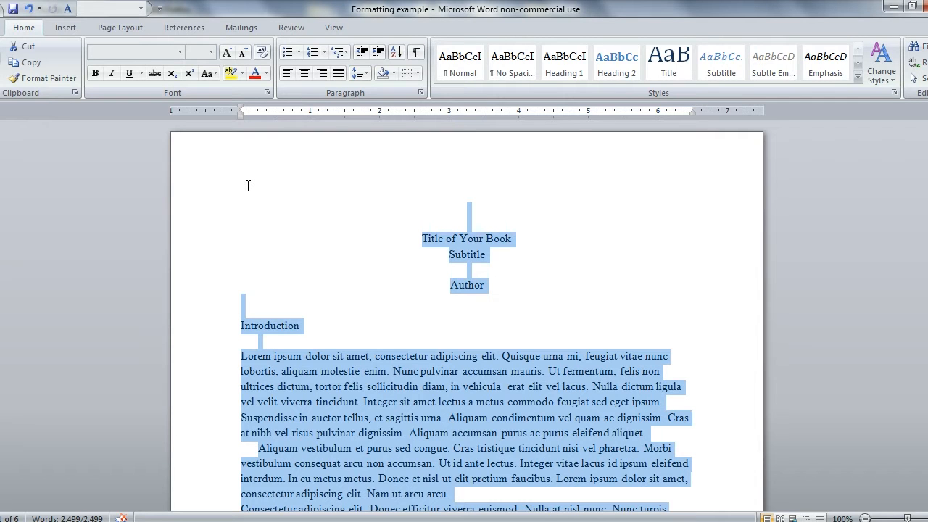
left_click(457, 64)
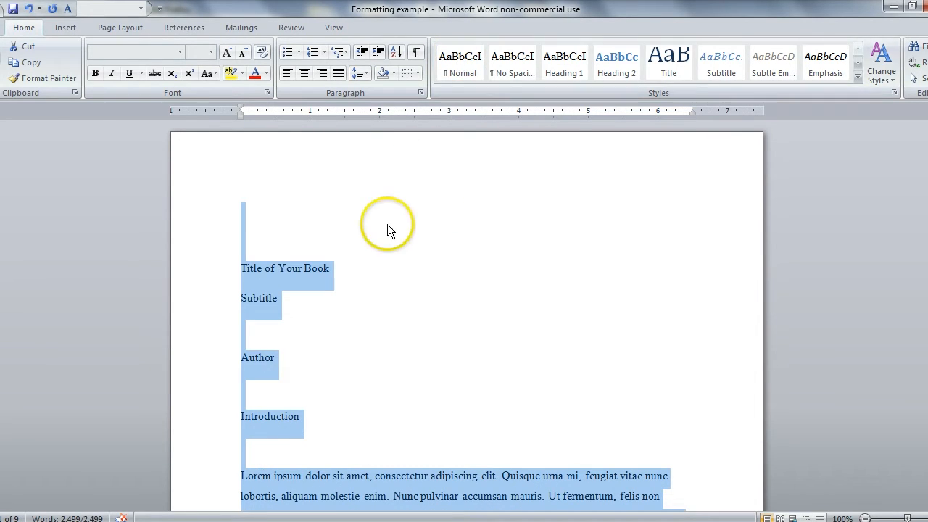
left_click(240, 204)
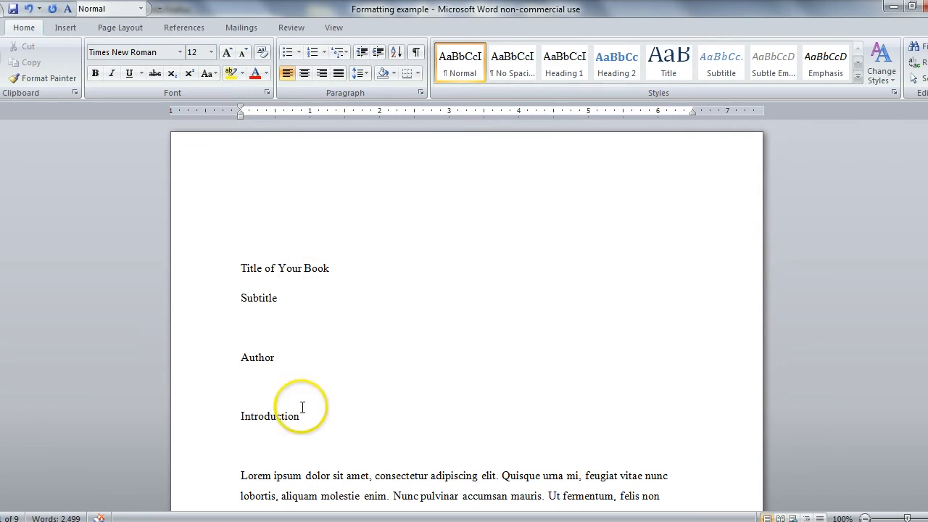
- Show the paragraph marks and other hidden formatting symbols in the document
left_click(238, 420)
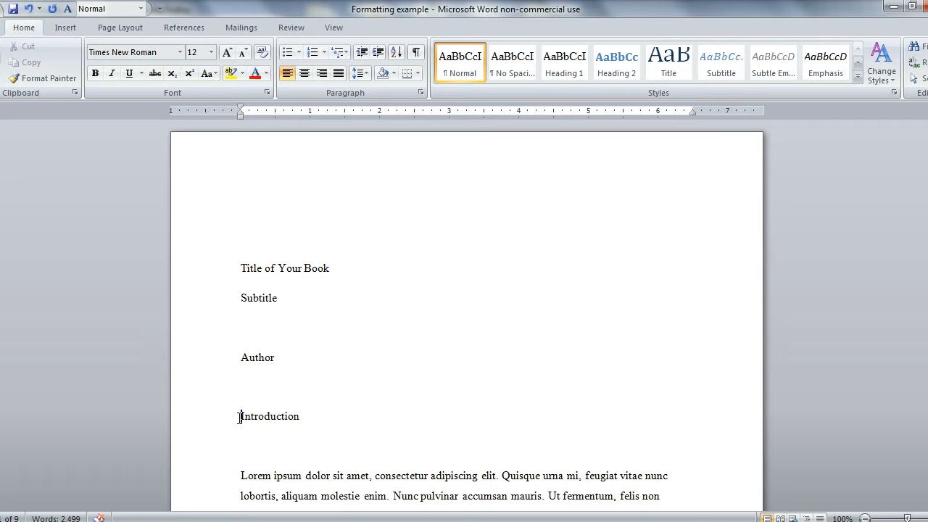
left_click(240, 419)
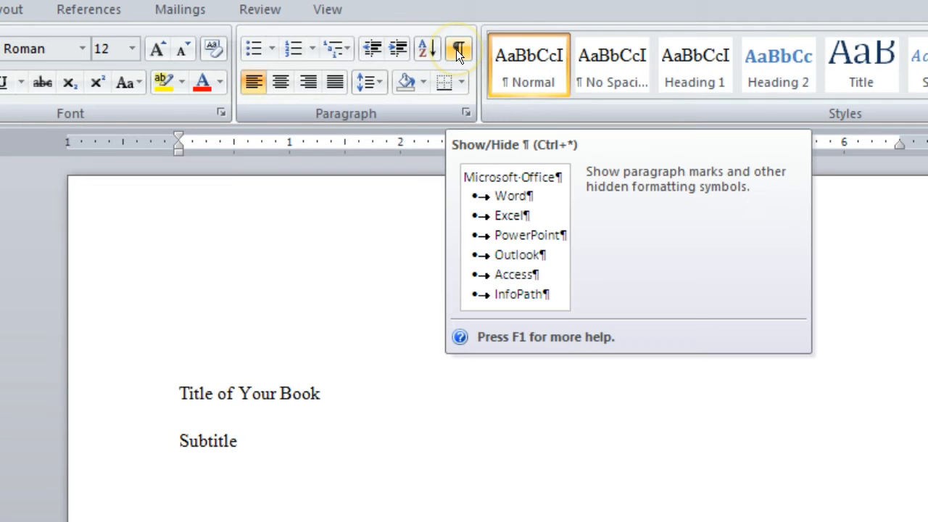
left_click(456, 49)
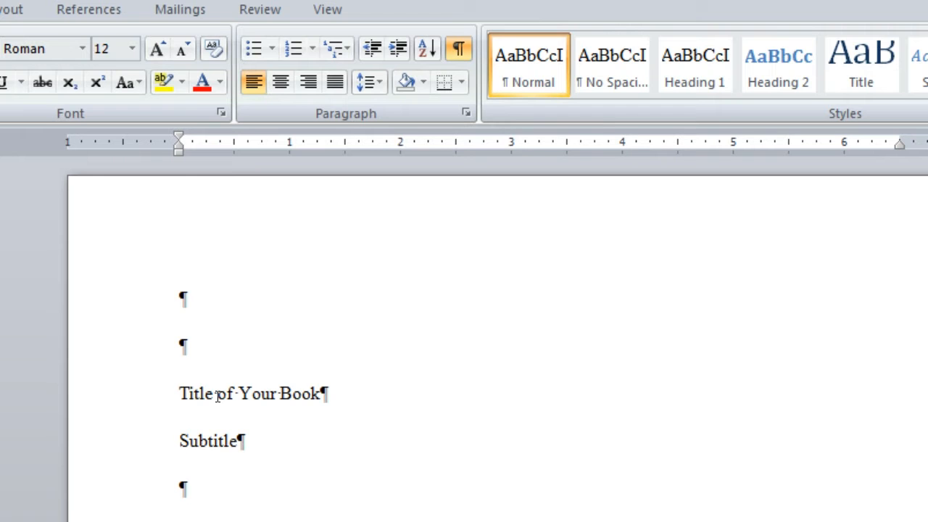
- Indent the line "Title of Your Book" with five tabs and several spaces, and remove all of that spacing again
left_click(173, 393)
key("Tab")
key("Tab")
key("Tab")
key("Tab")
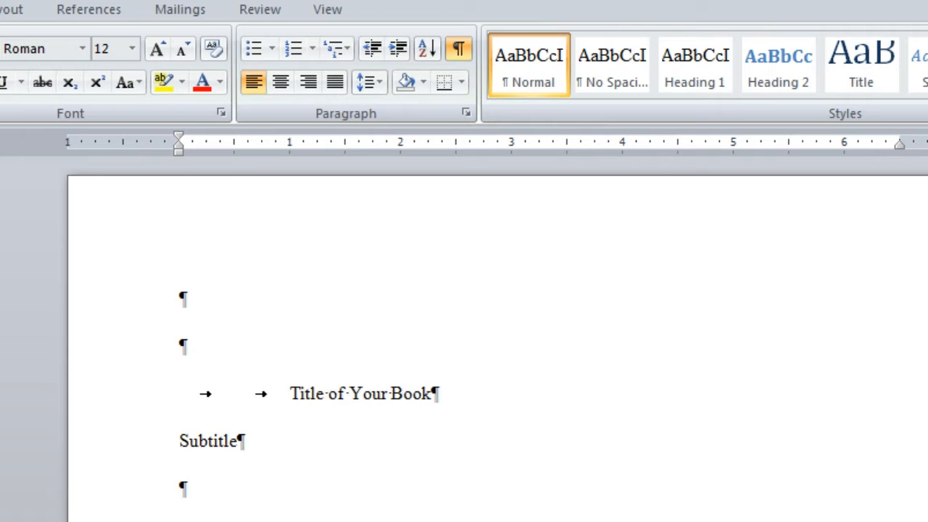
key("Tab")
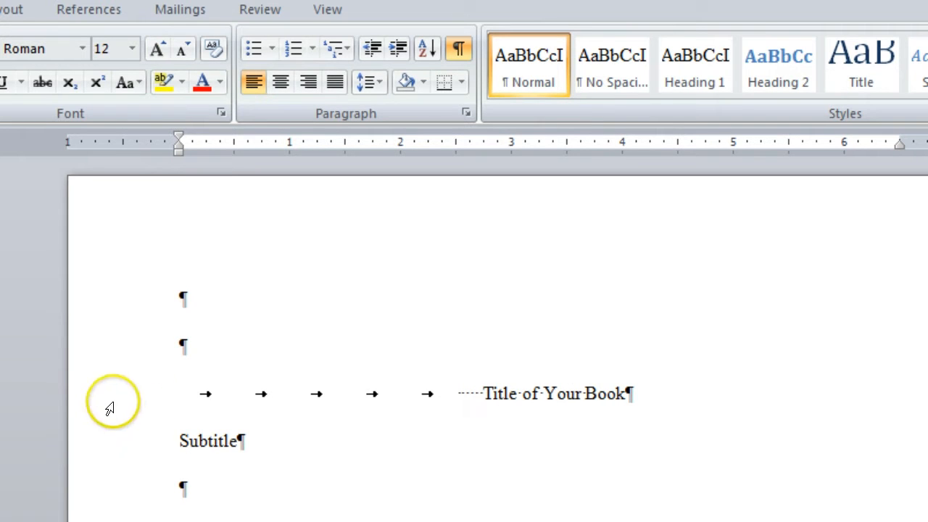
left_click_drag(182, 394, 484, 392)
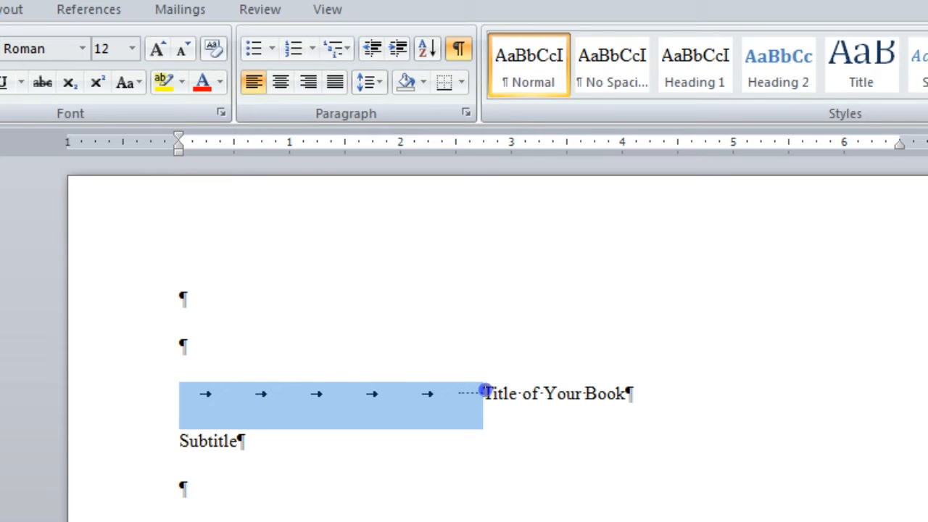
key("Delete")
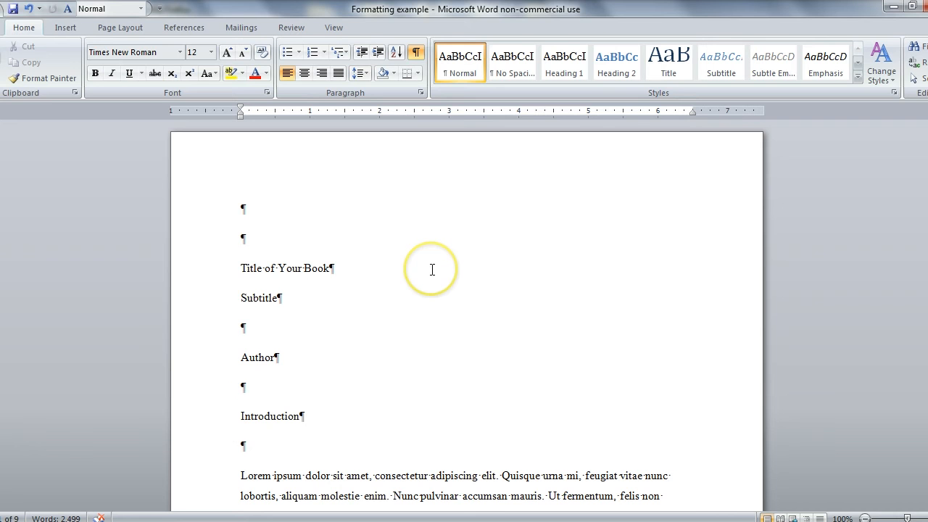
- Toggle the paragraph marks off and on repeatedly to compare both views, leaving them shown
left_click(417, 50)
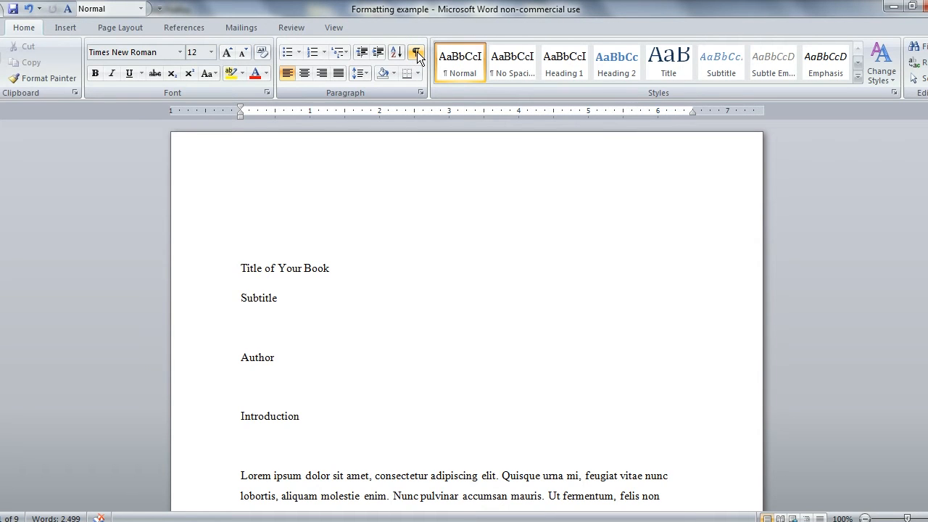
left_click(417, 51)
left_click(417, 51)
left_click(417, 52)
- Start a new line after the "Introduction" heading and insert a page break there
left_click(313, 414)
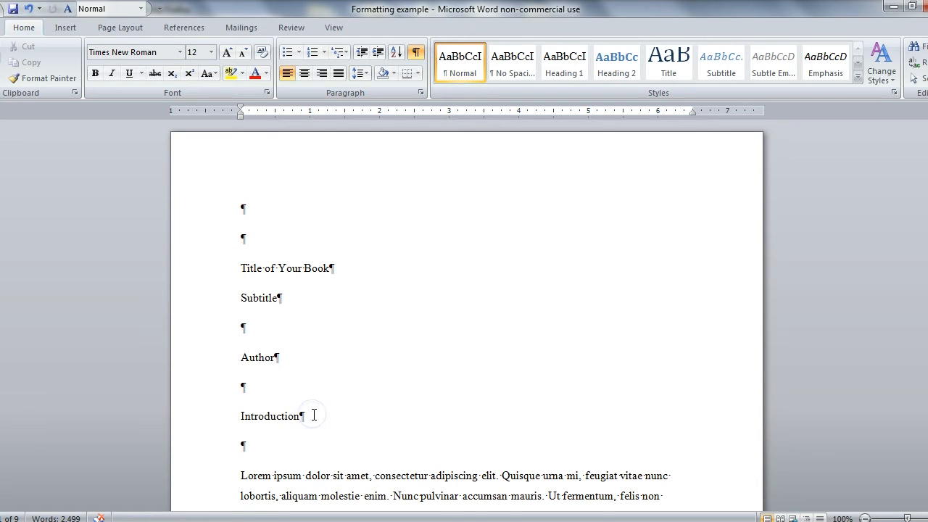
key("Return")
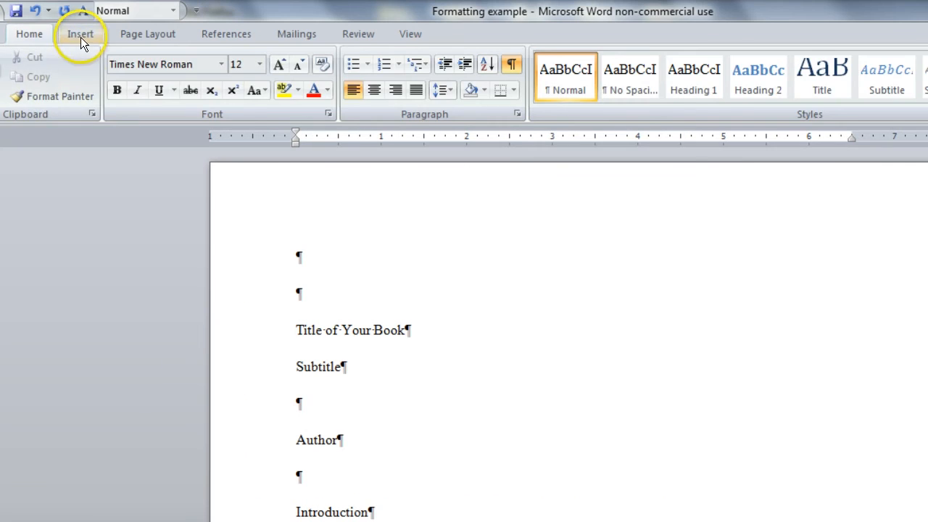
left_click(64, 30)
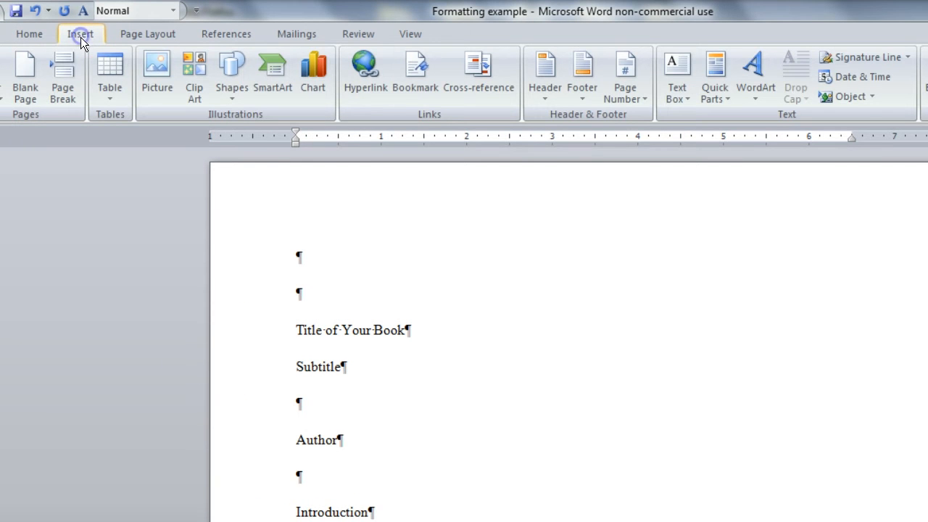
left_click(64, 79)
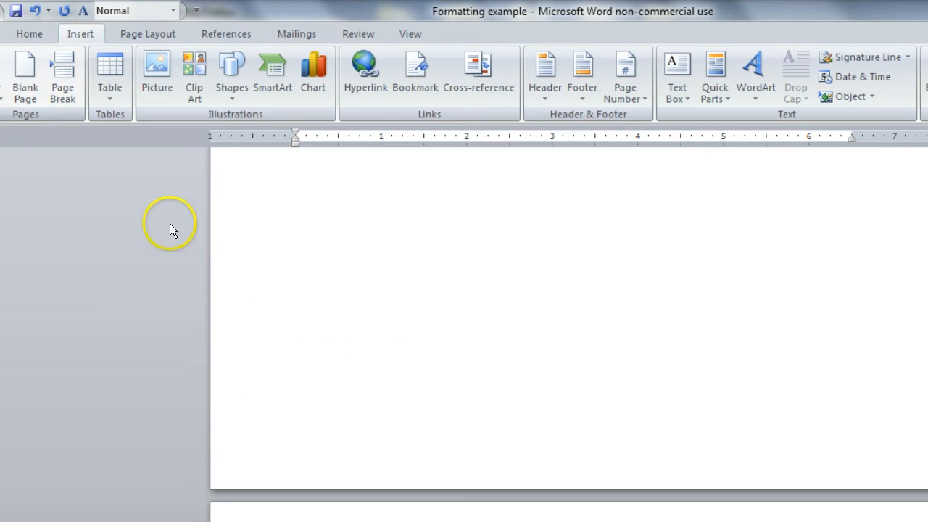
scroll(300, 341, "up", 3)
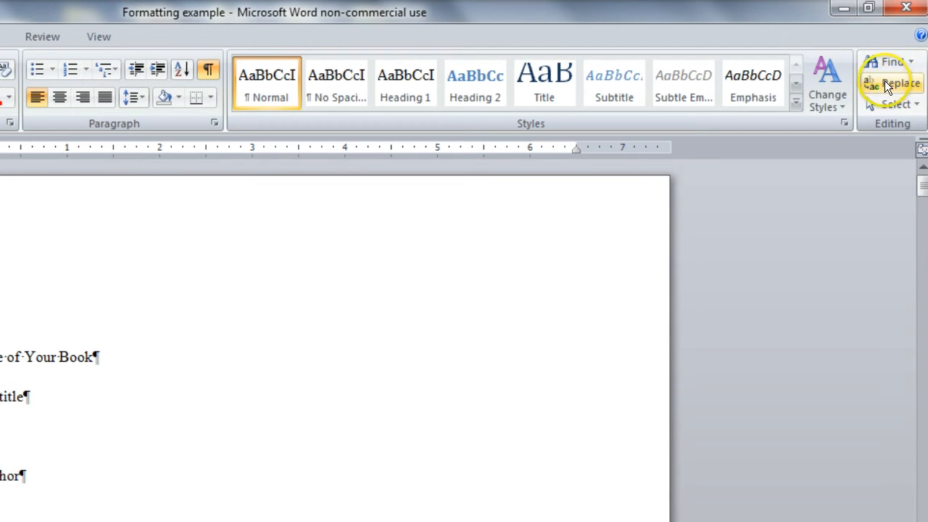
- Find the double space in the first body paragraph and replace it with a single space
left_click(888, 59)
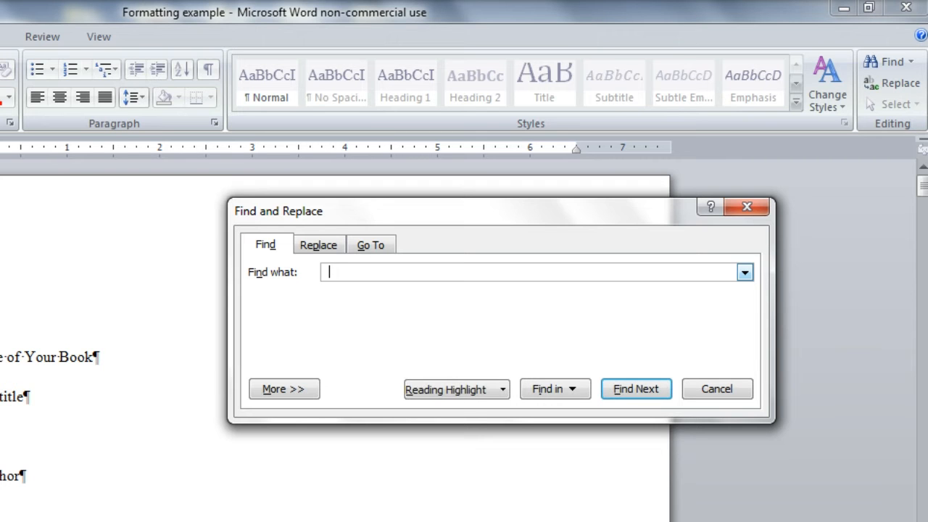
left_click(629, 385)
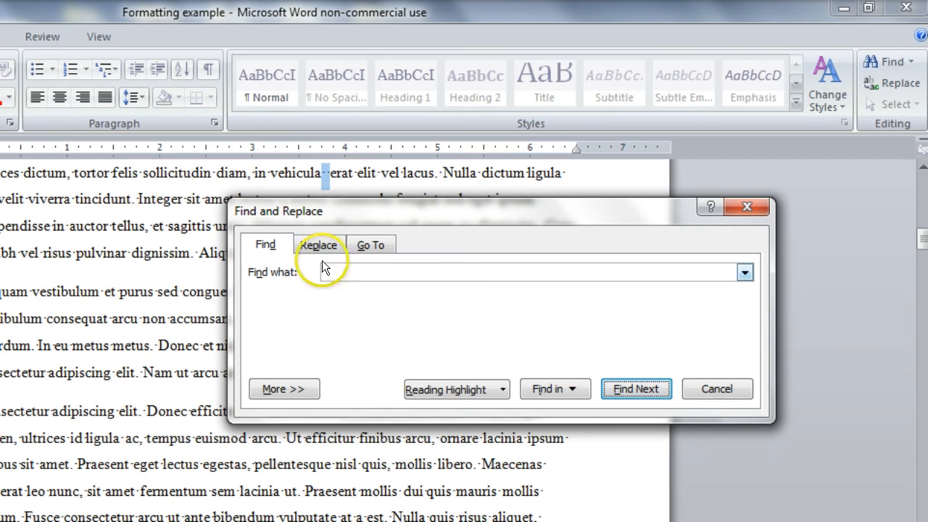
left_click(311, 242)
left_click(338, 327)
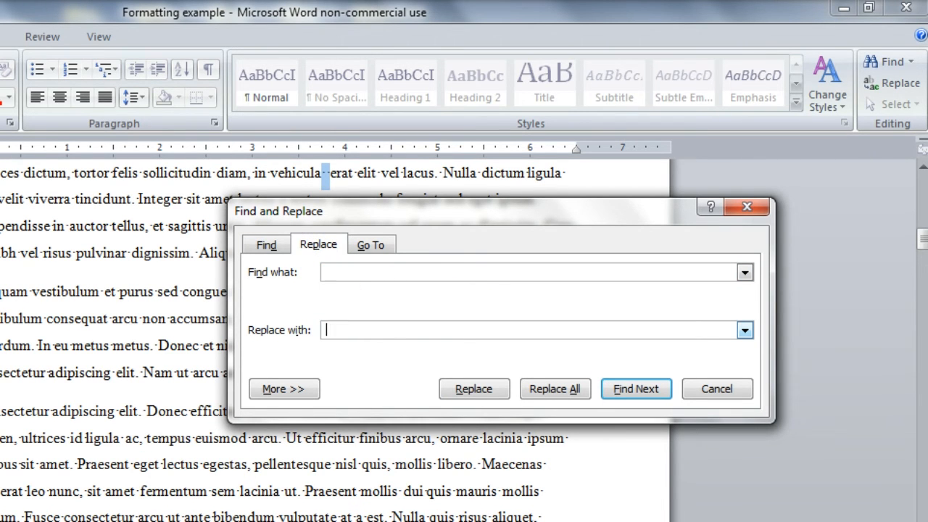
left_click(468, 382)
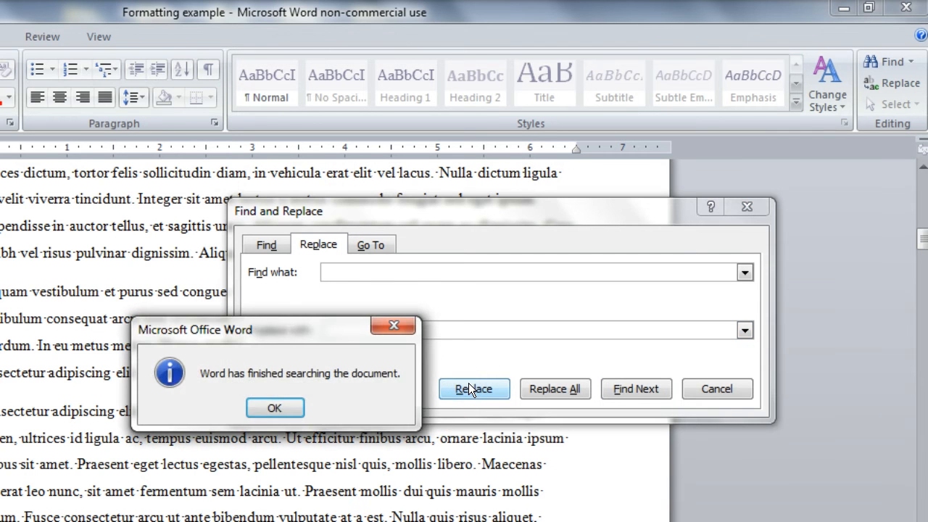
left_click(278, 405)
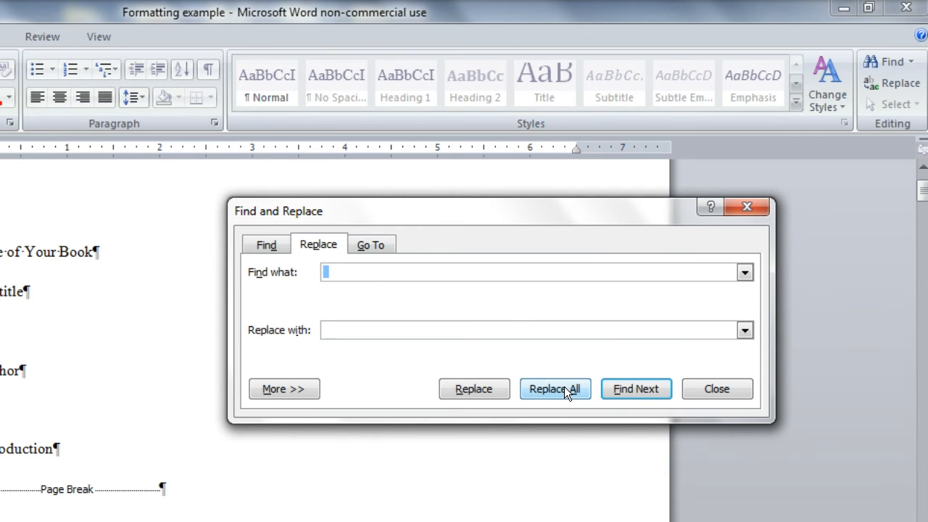
- Set the search to the special Tab Character (^t) and find its first occurrence in the body text
left_click(262, 246)
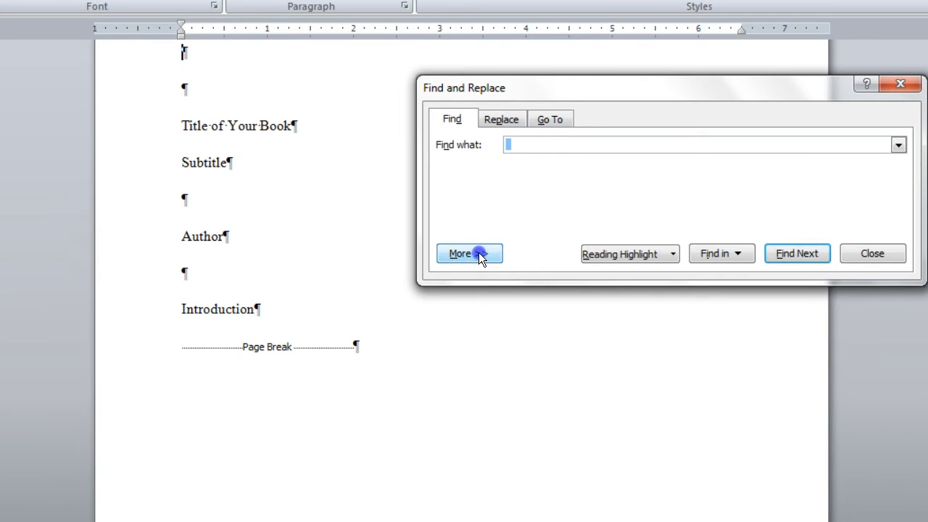
left_click(452, 292)
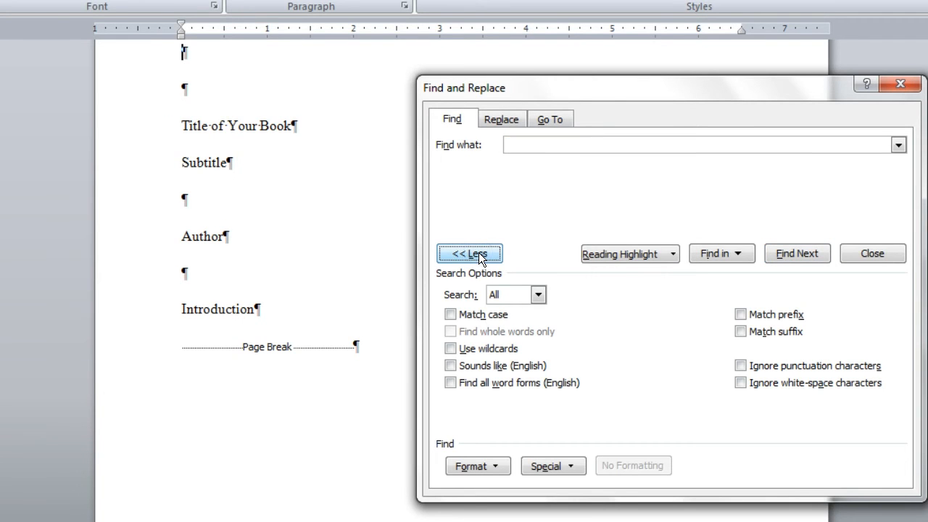
left_click(566, 467)
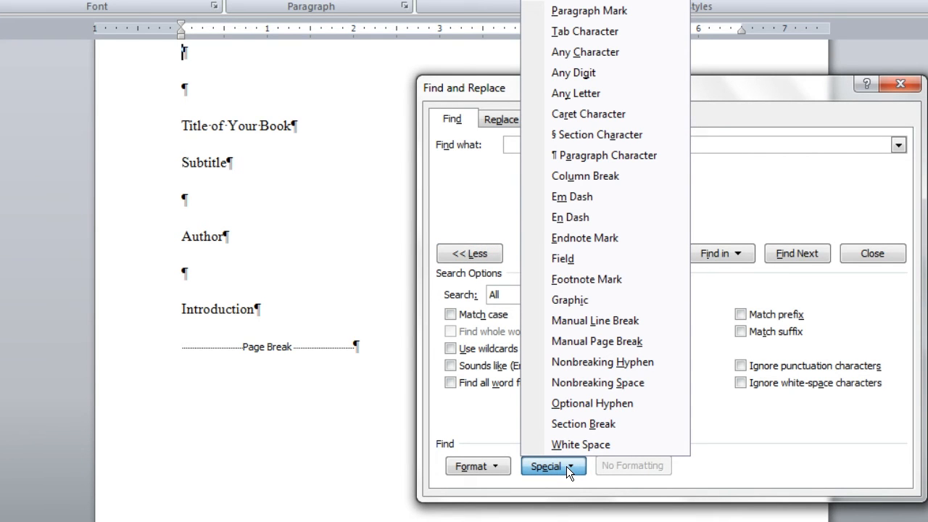
left_click(570, 31)
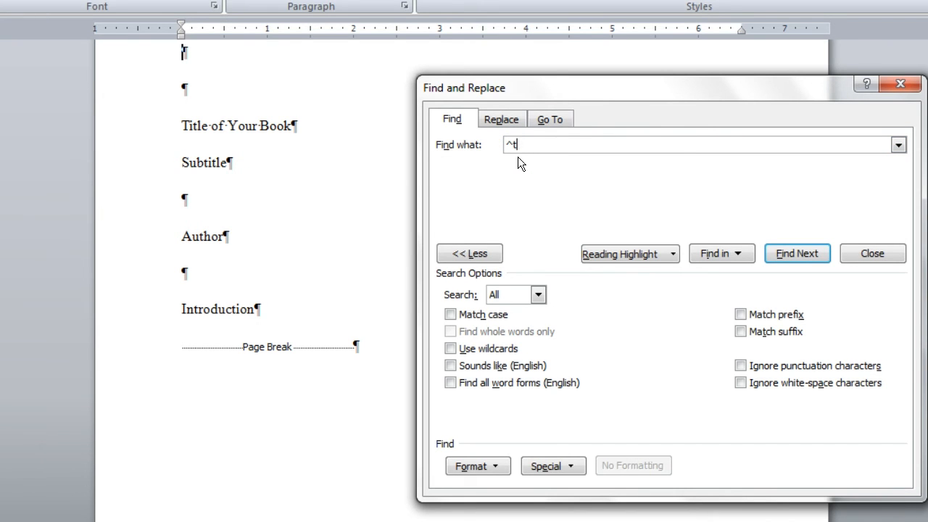
left_click(788, 253)
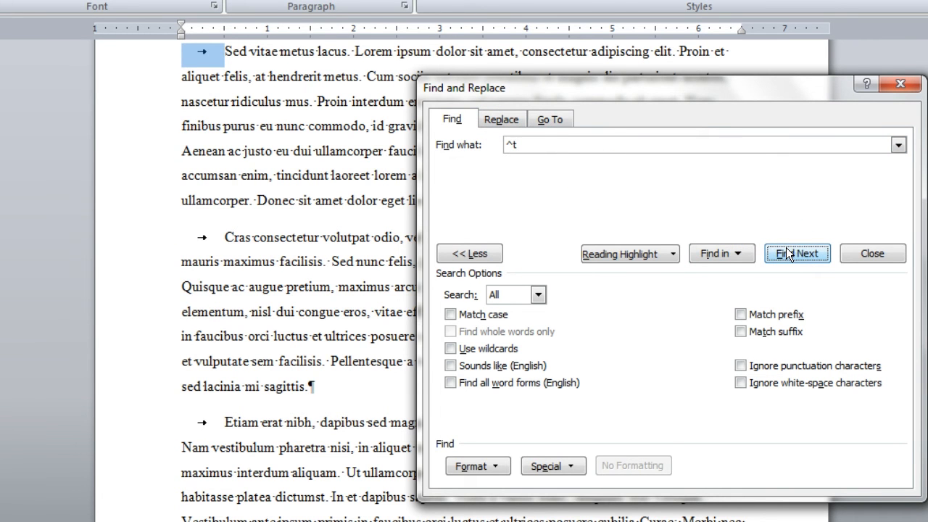
- Replace the tabs that indent the body paragraphs with nothing, one at a time, and close Find and Replace
left_click(502, 118)
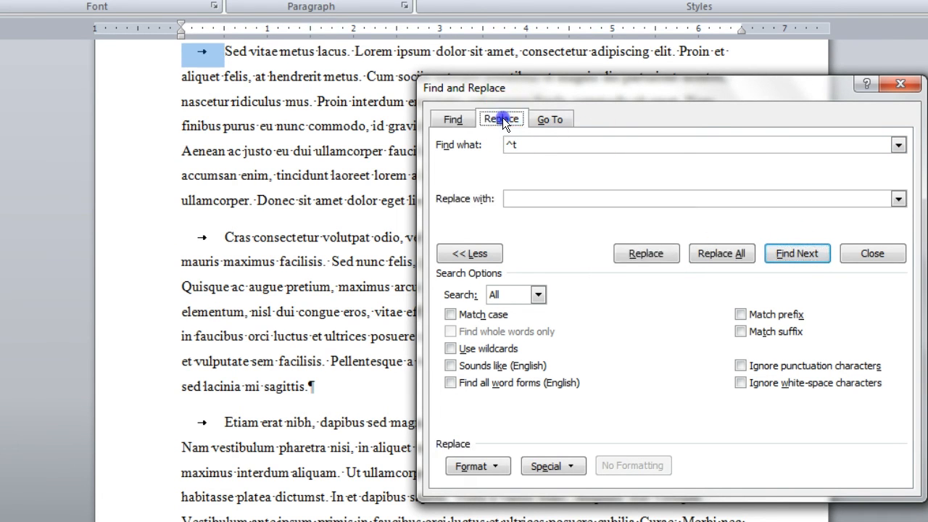
left_click(537, 193)
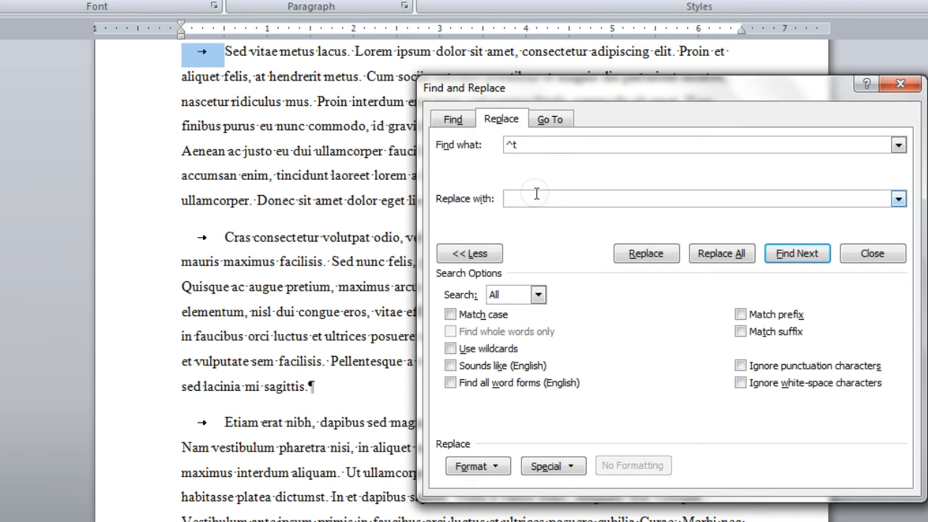
key("BackSpace")
left_click(661, 254)
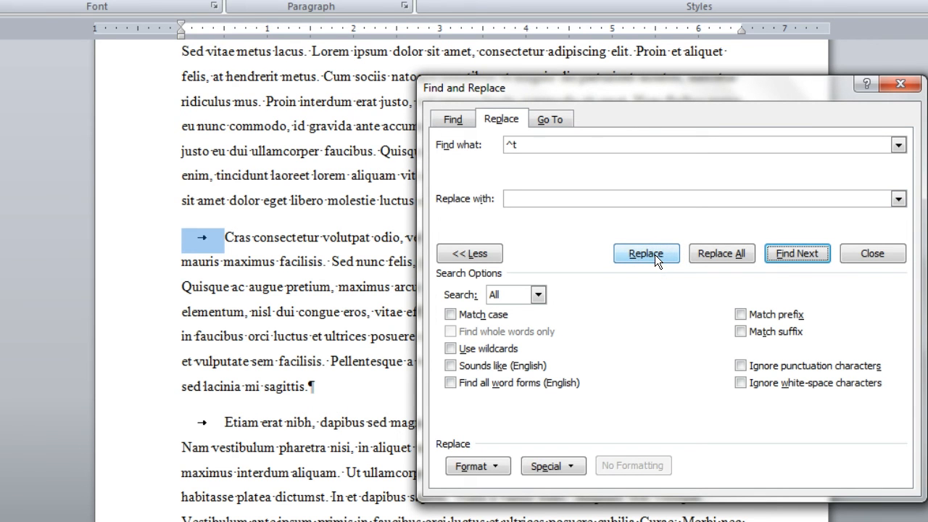
left_click(654, 254)
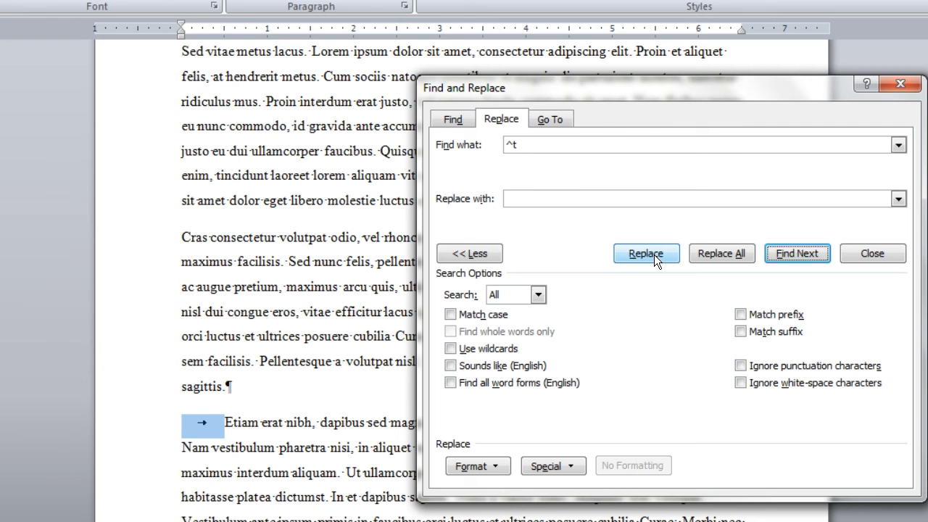
left_click(654, 254)
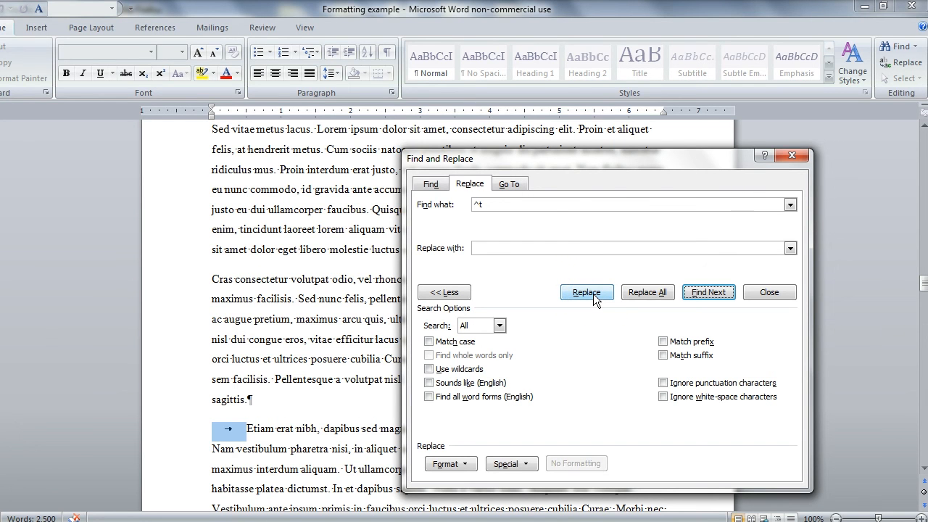
left_click(587, 292)
left_click(435, 307)
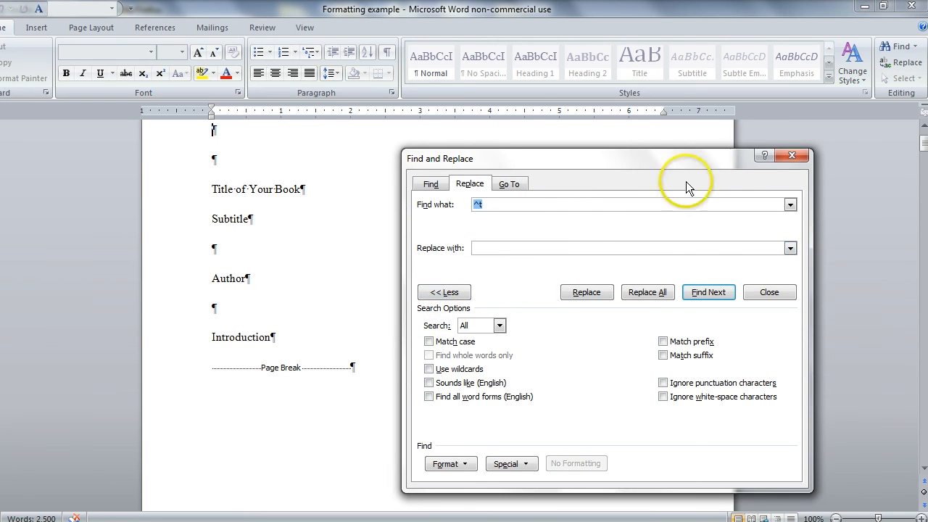
left_click(789, 157)
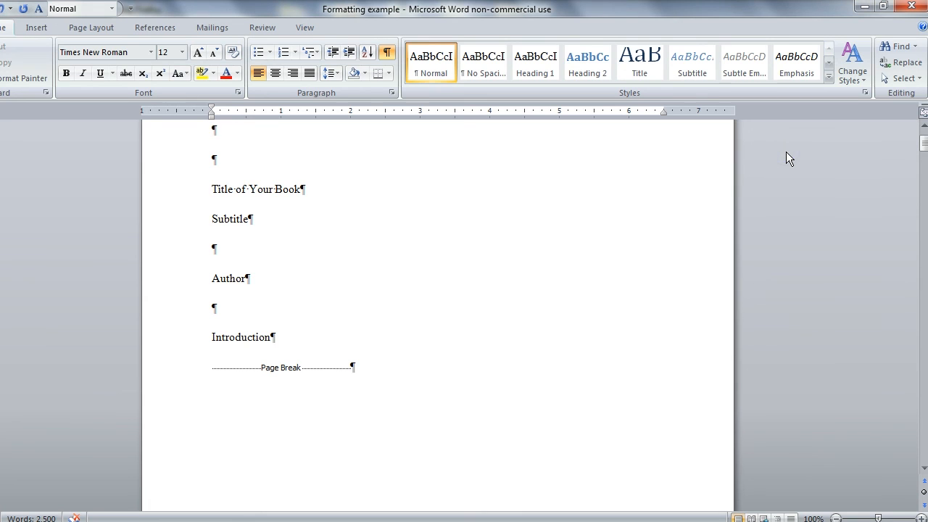